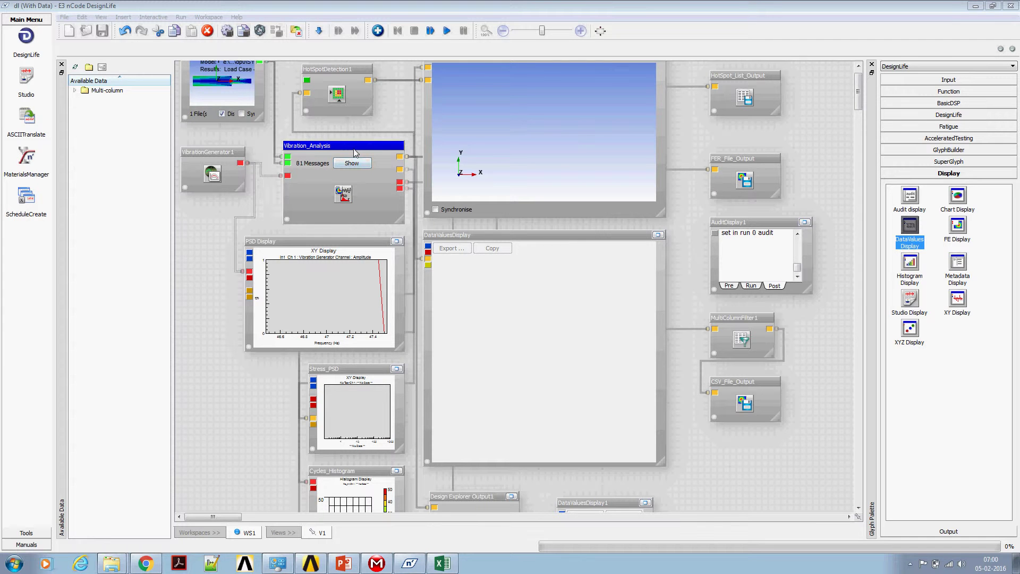
Change the Vibration_Analysis VibrationLoad_NumberOfSweeps from 1 to 5*60*60 (five hours).
double_click(355, 153)
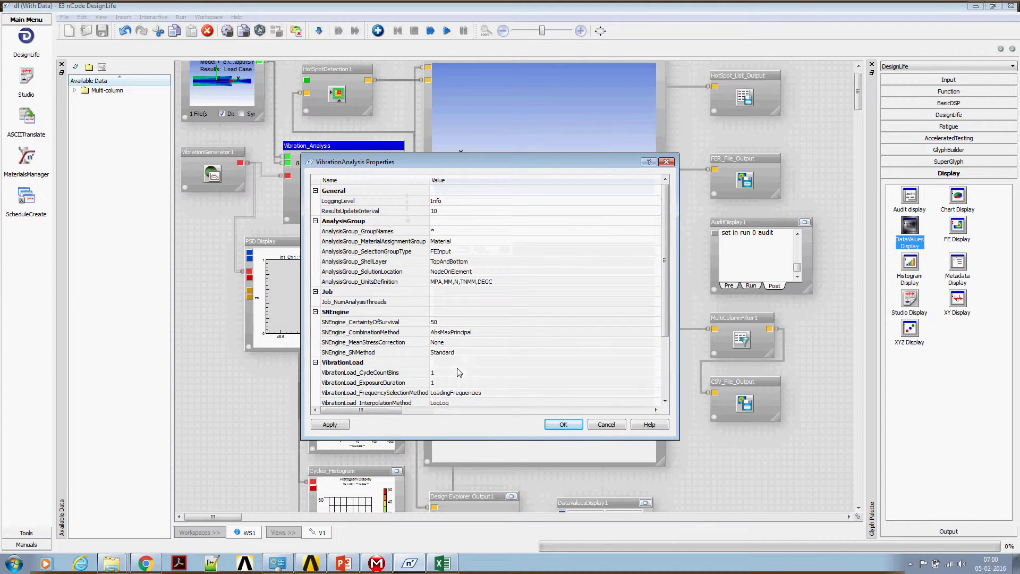
scroll(457, 372, "down", 3)
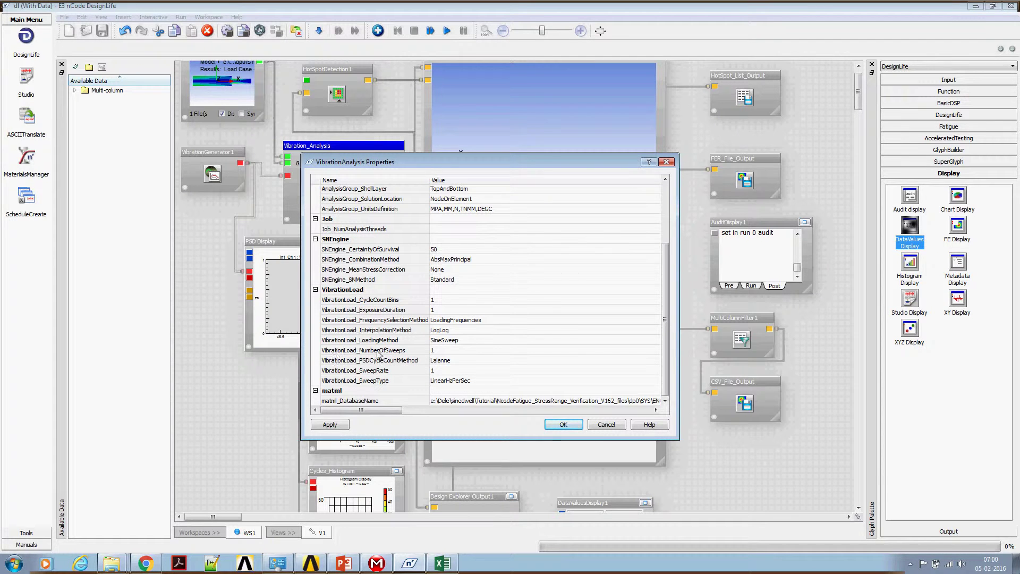
left_click(449, 350)
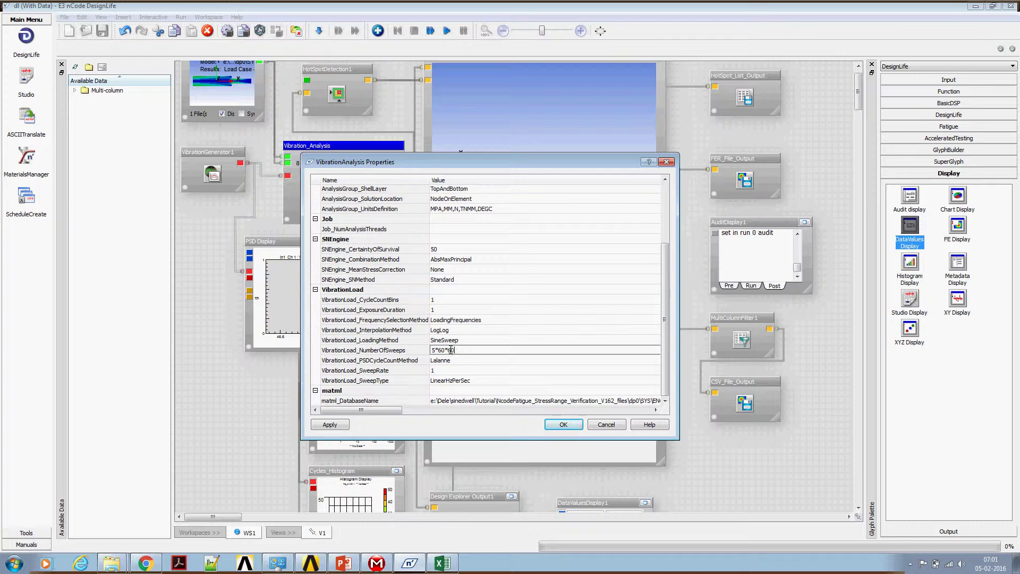
left_click(564, 426)
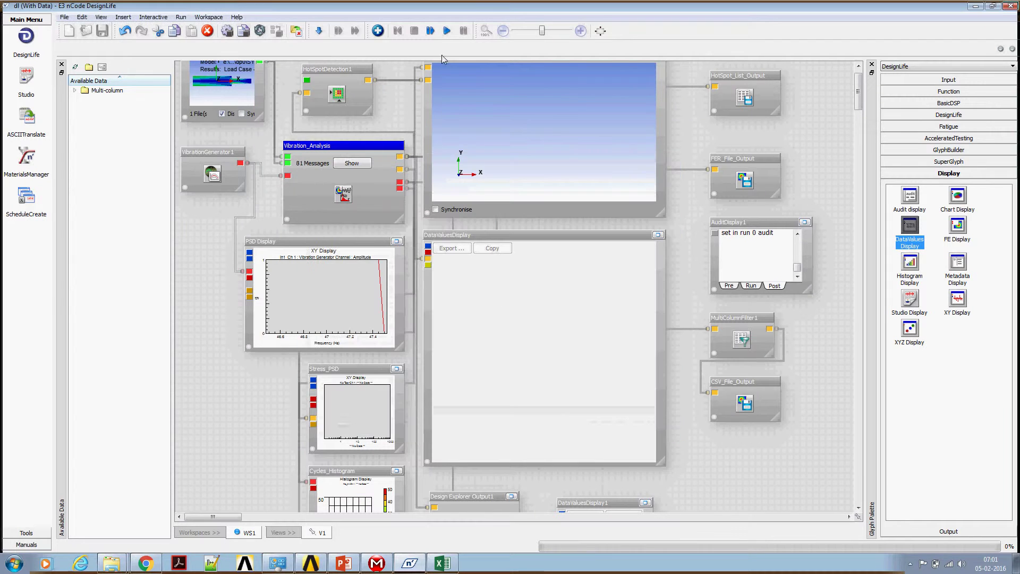
Run the workflow to fill the damage contour and tables, peaking at 0.3544 at node 1685.
left_click(448, 32)
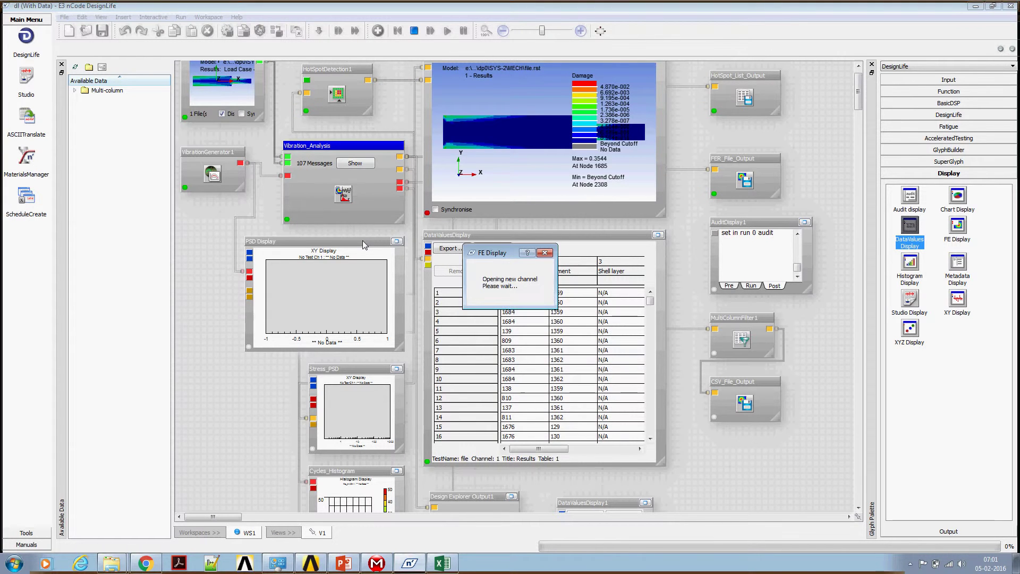
scroll(362, 240, "down", 2)
scroll(362, 240, "down", 3)
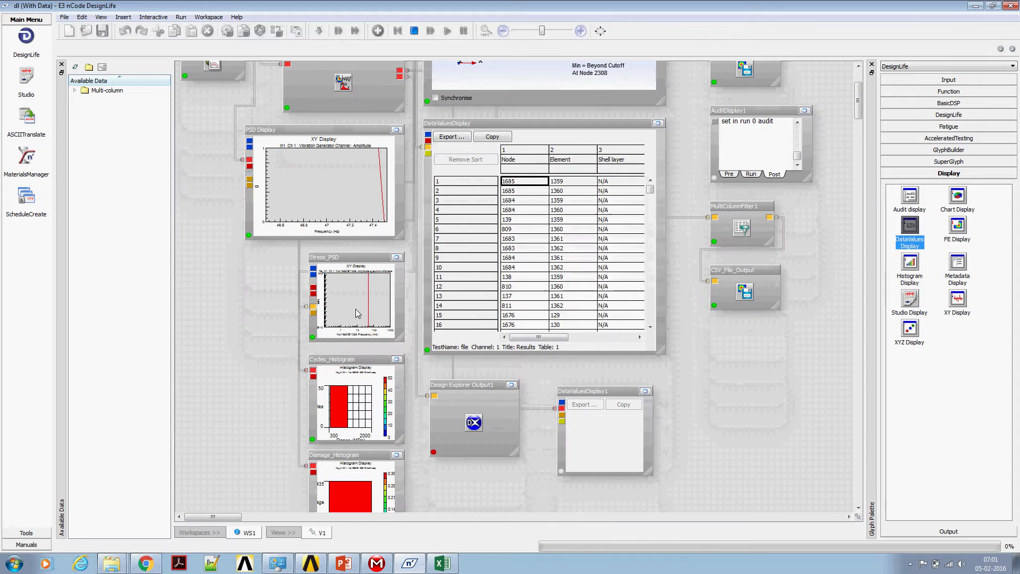
Enlarge the Cycles_Histogram and apply Auto Z scale in its Limits properties.
double_click(395, 358)
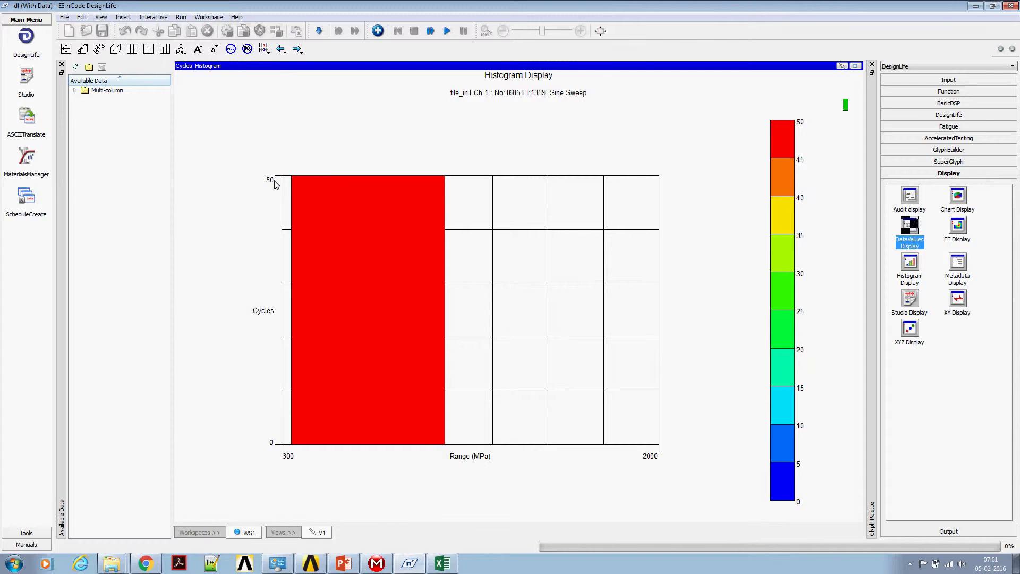
double_click(273, 183)
left_click(264, 237)
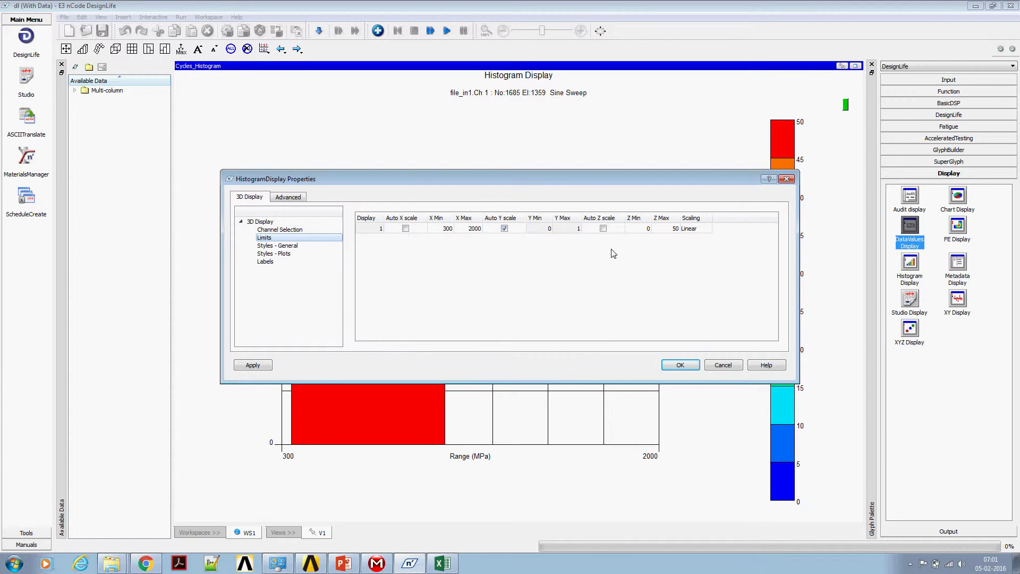
left_click(603, 229)
left_click(264, 364)
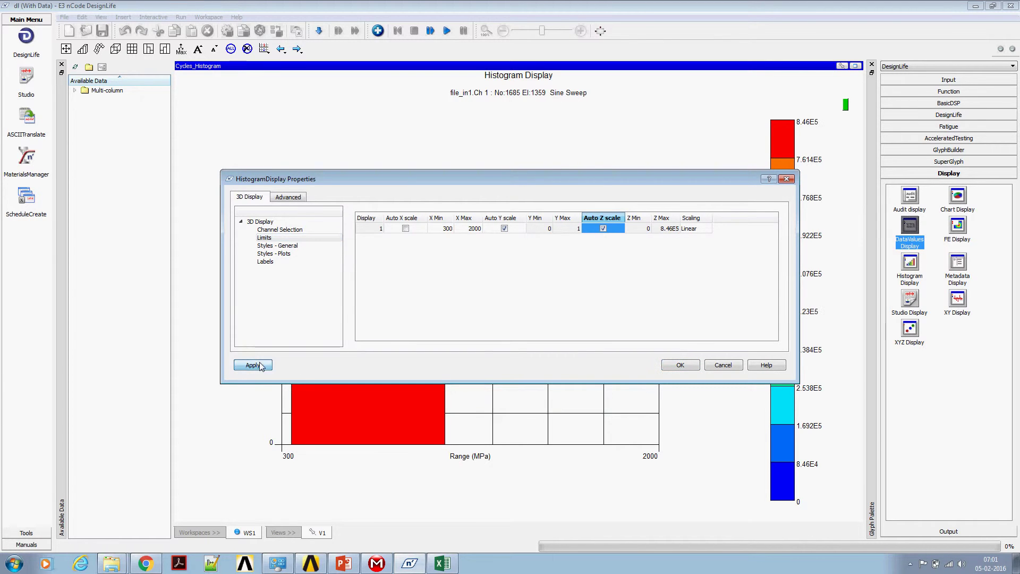
Check the 846000-cycle peak (8.46E5) against the Excel workbook and close the properties.
left_click_drag(467, 198, 494, 289)
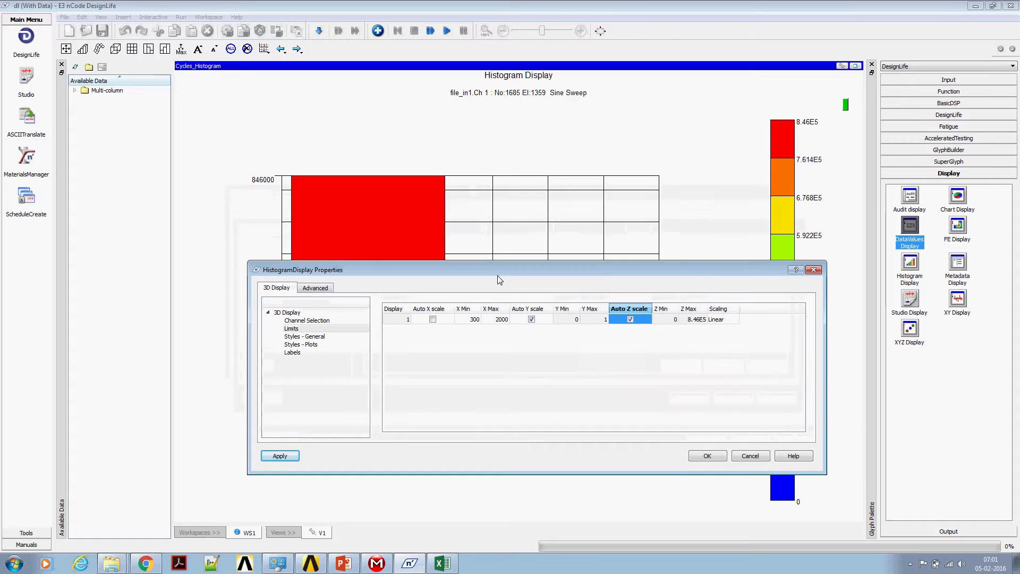
left_click(441, 563)
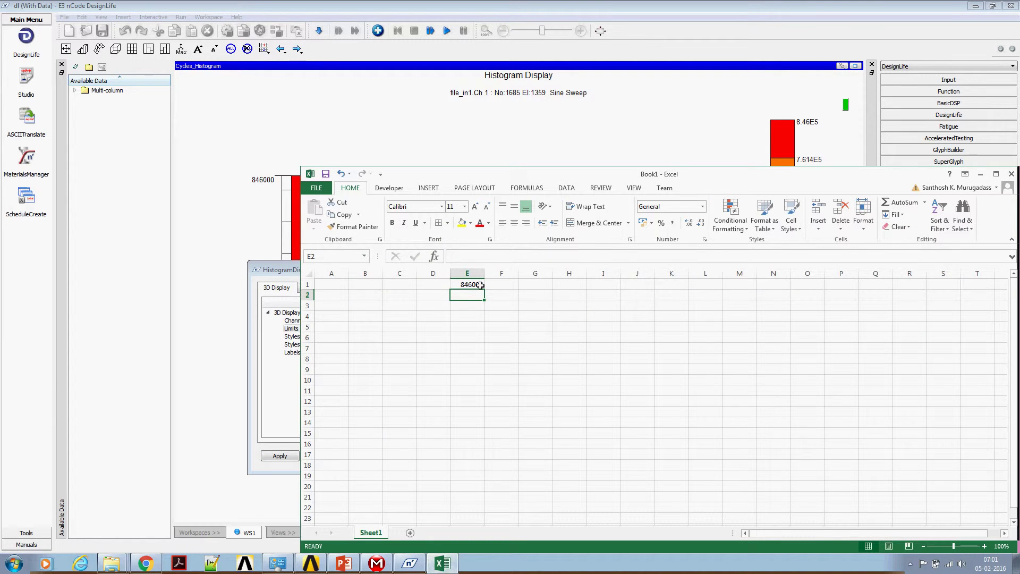
left_click(982, 174)
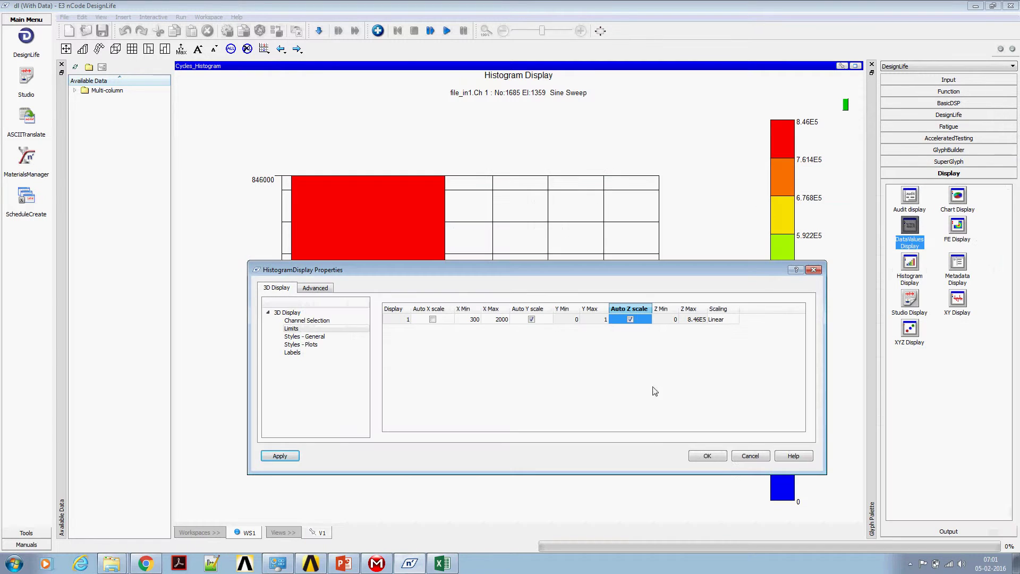
left_click(707, 454)
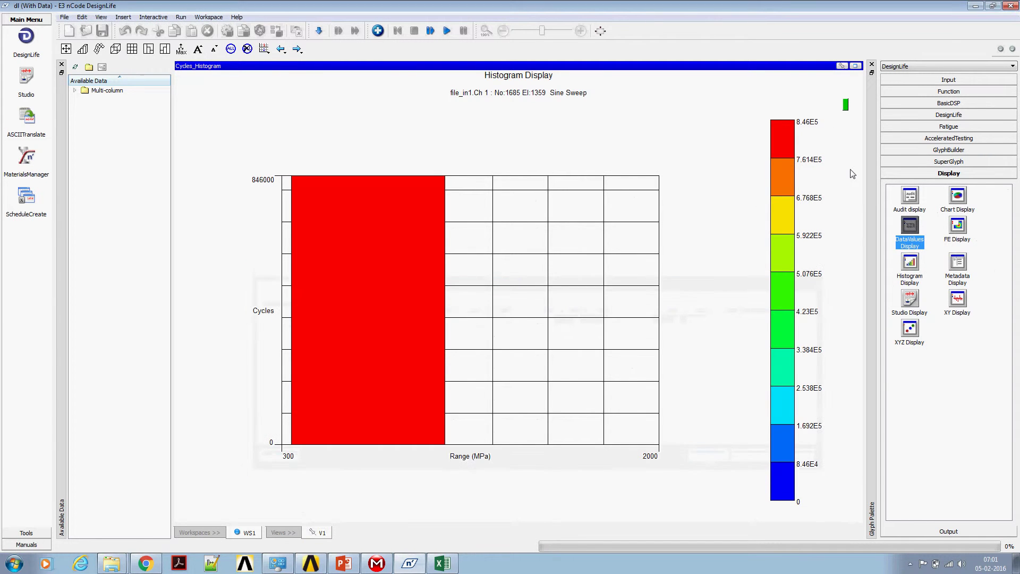
Enlarge and rotate the Fatigue_Results_Display damage contour at the fillet, then bring up PowerPoint's Expected Results slide.
left_click(855, 66)
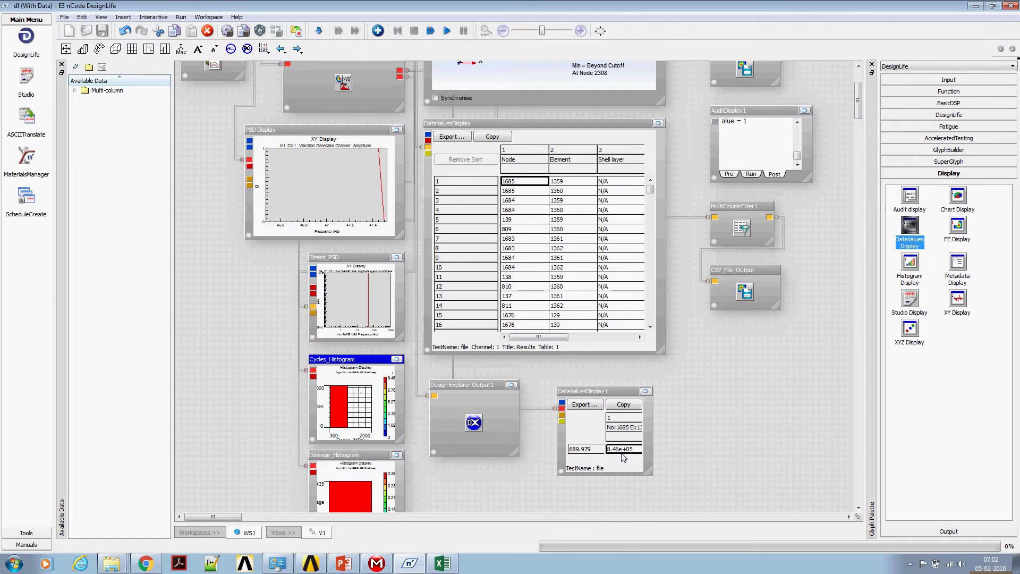
scroll(737, 411, "up", 3)
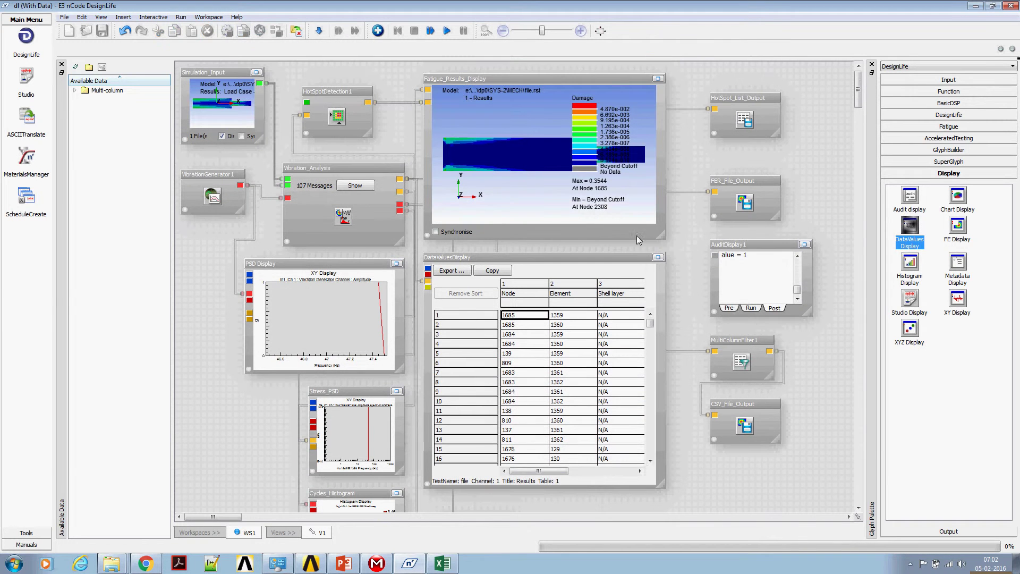
left_click(659, 79)
left_click_drag(632, 318, 594, 326)
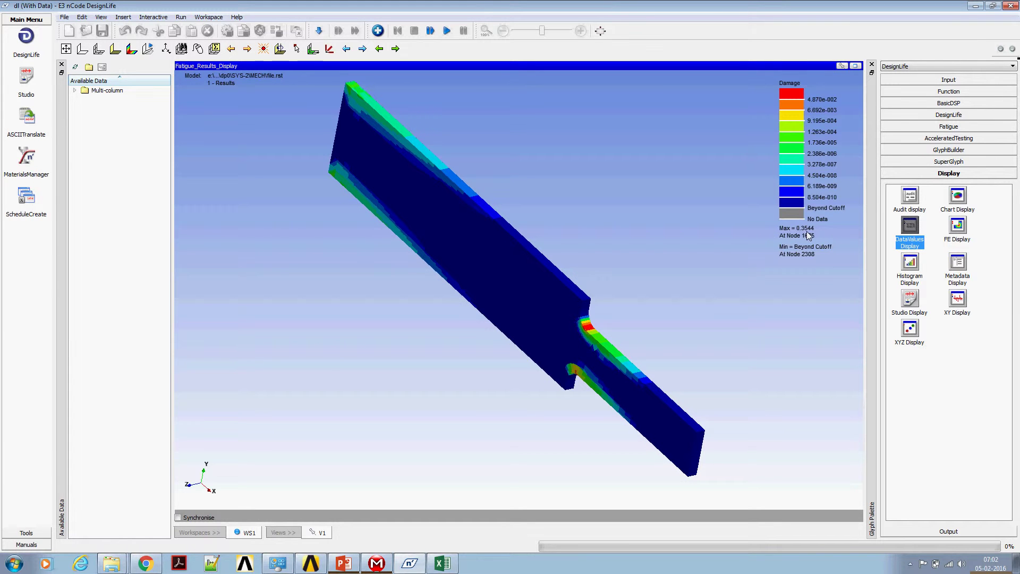
left_click(343, 563)
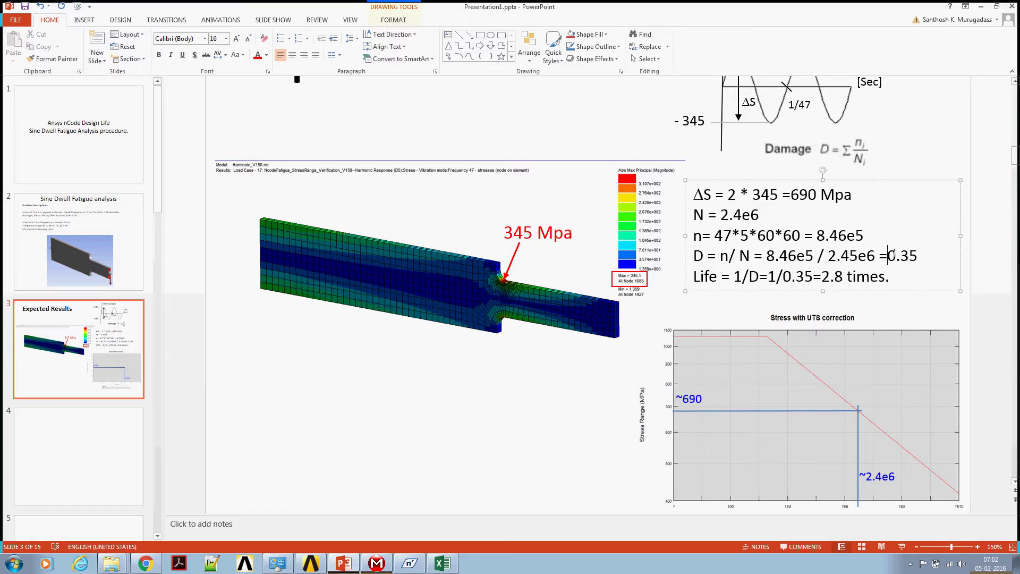
left_click(998, 6)
Change the Fatigue_Results_Display result type to Life, showing a 2.821-repeat minimum at node 1685.
right_click(715, 248)
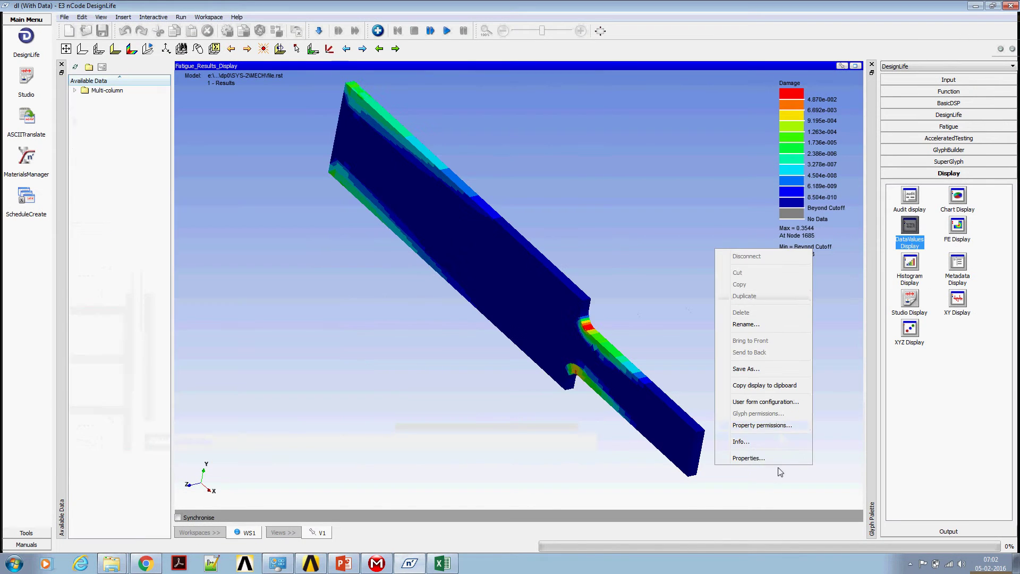
left_click(766, 458)
left_click(508, 204)
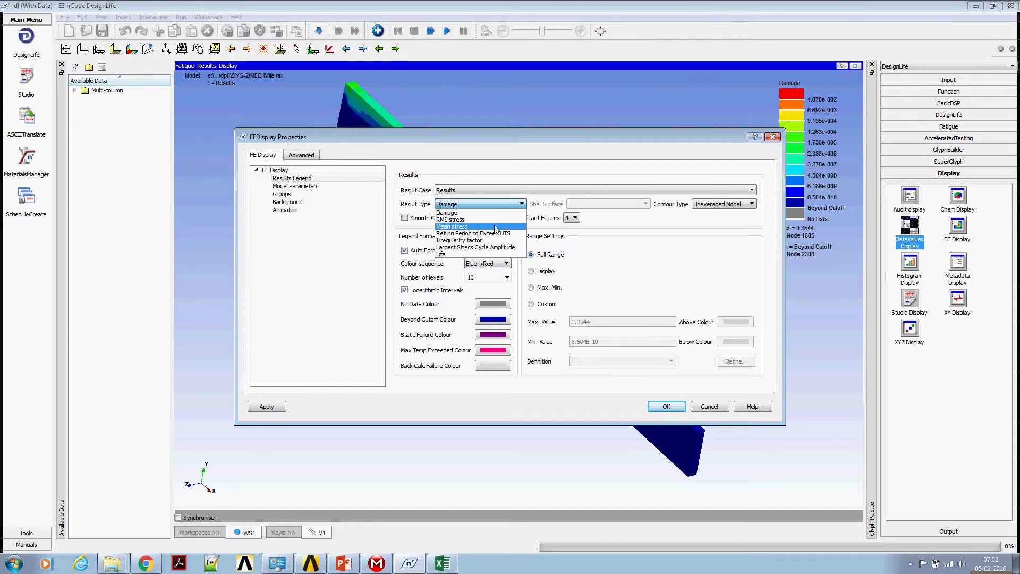
left_click(483, 255)
left_click(666, 406)
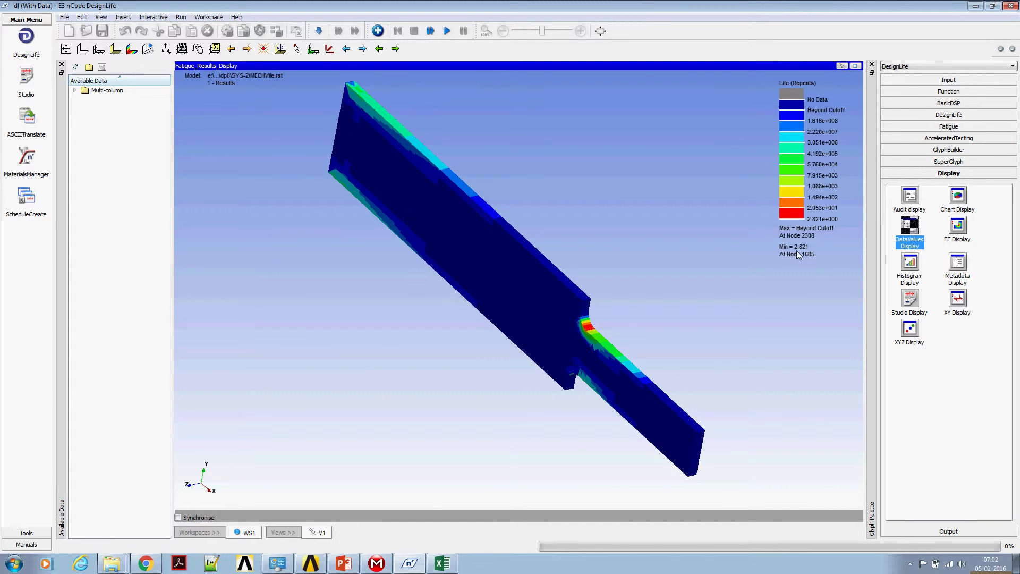
Review slide 3's expected damage 0.35 and life 2.8 times full-screen, then return to DesignLife.
left_click(351, 568)
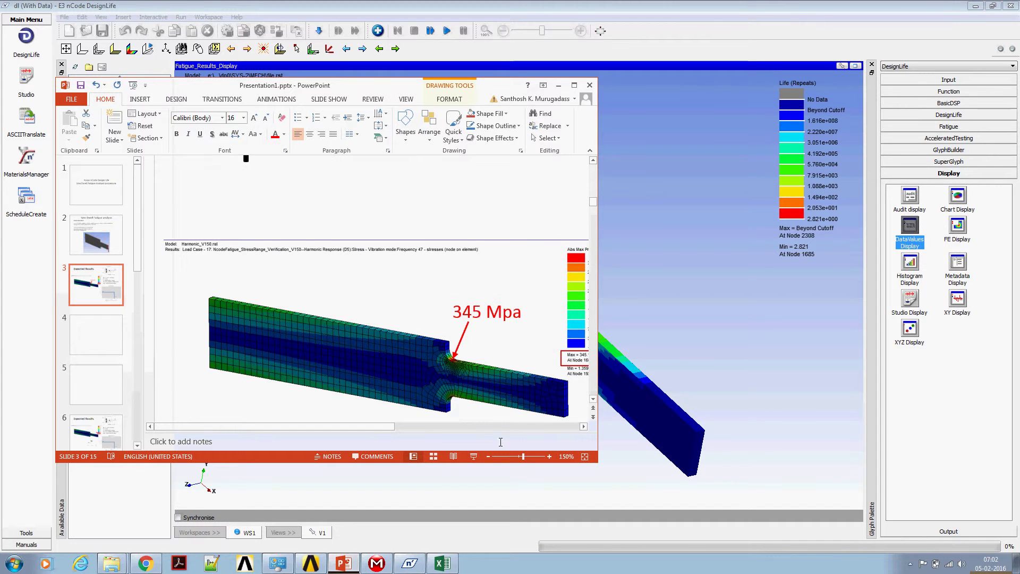
left_click(574, 85)
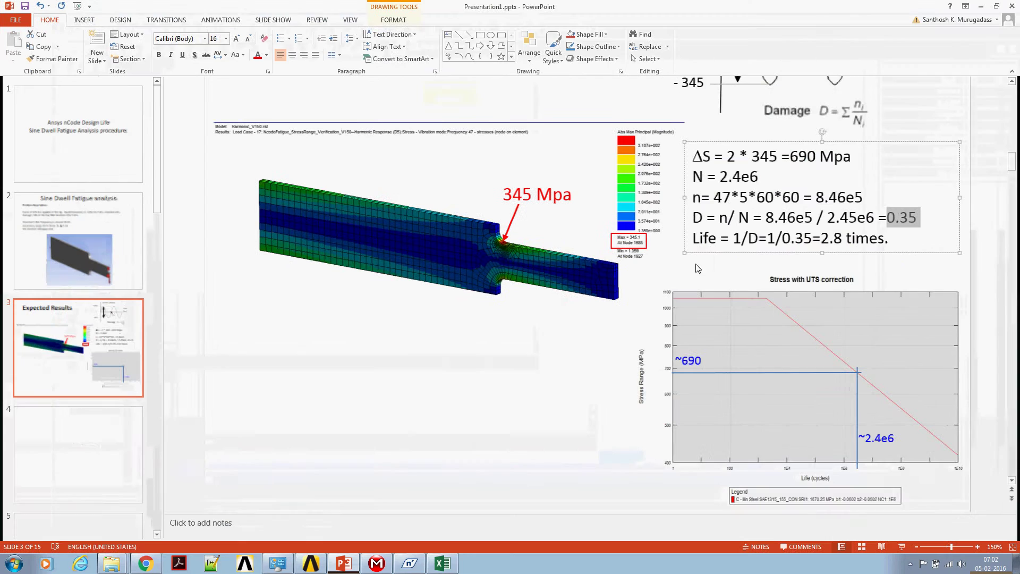
key("Escape")
key("Escape")
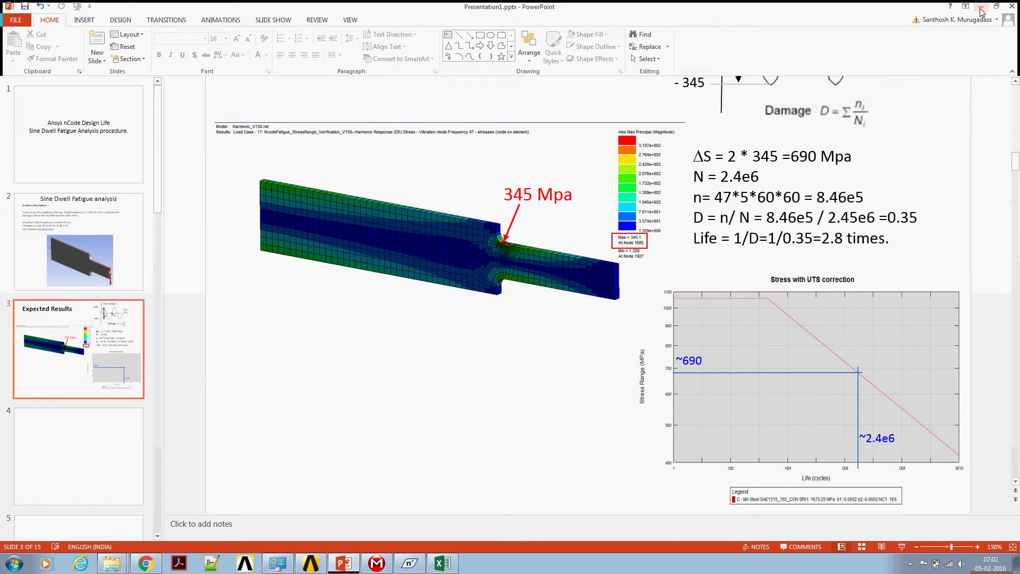
key("alt+Tab")
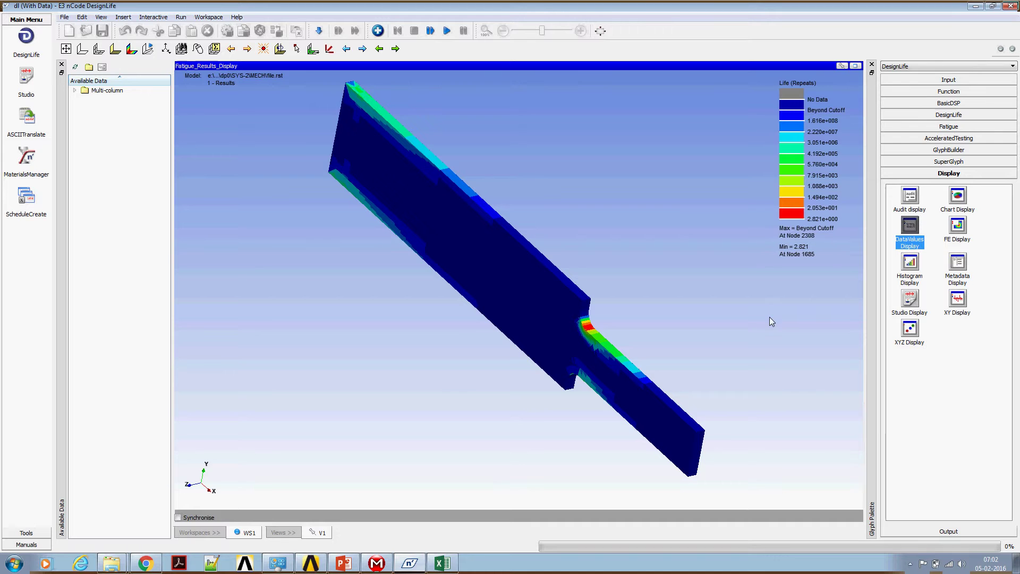
Show VibrationGenerator1's Advanced settings with the SineSweep2 46.5–47.5 Hz sweep in 0.05 steps.
left_click(855, 66)
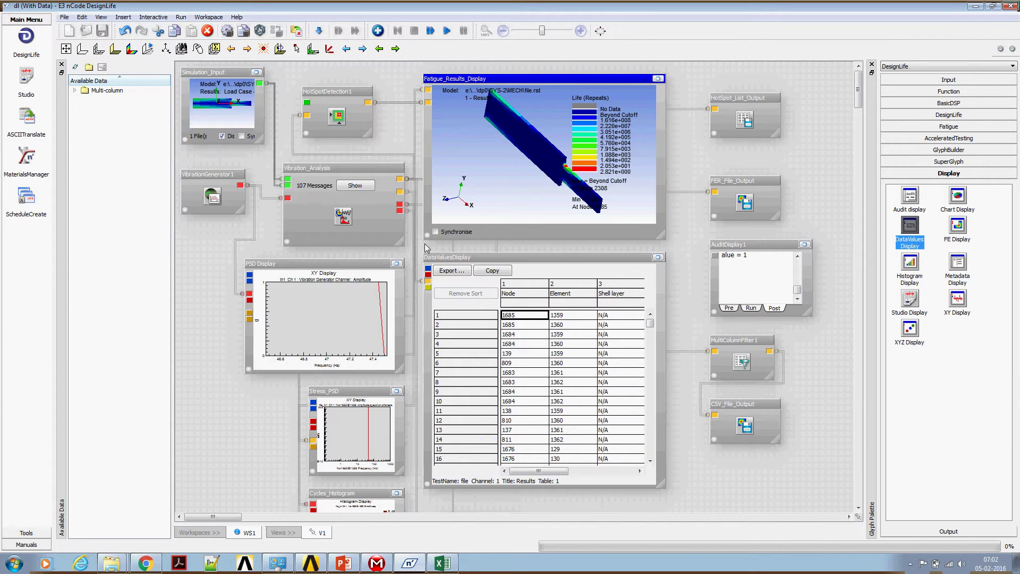
double_click(216, 175)
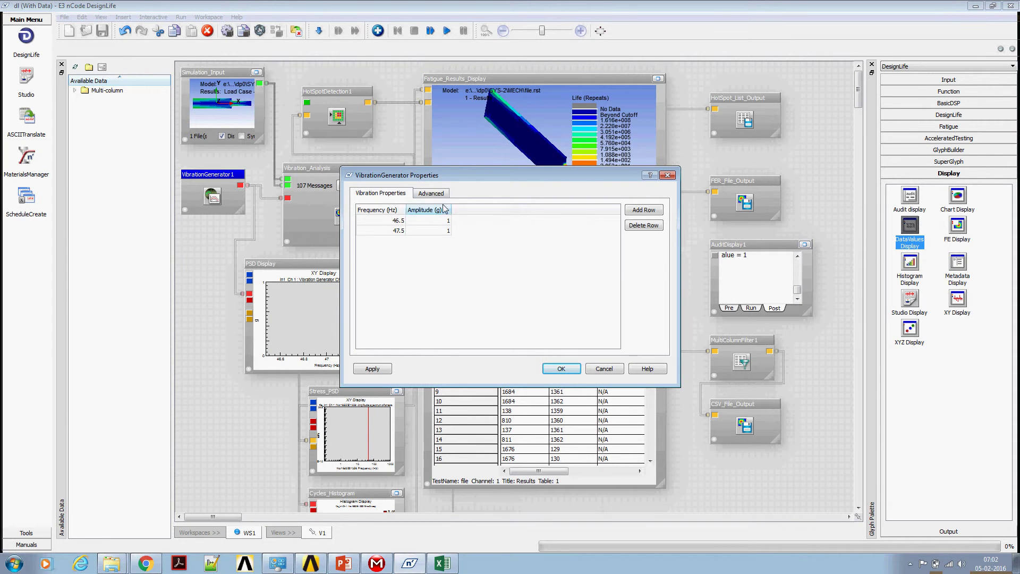
left_click(431, 193)
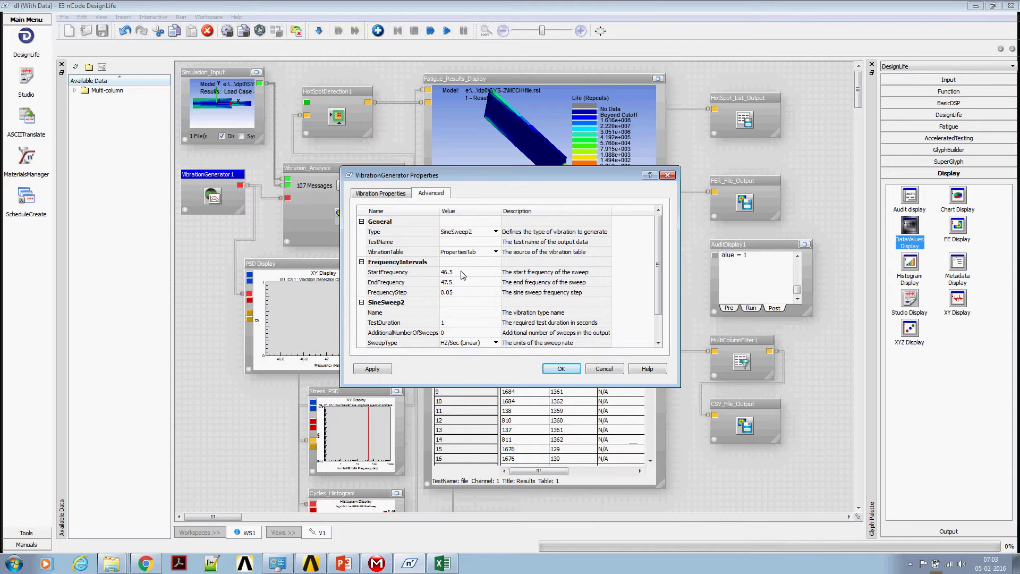
Open the Vibration_Analysis properties to confirm SineSweep loading with 5*60*60 sweeps.
left_click(562, 369)
double_click(342, 210)
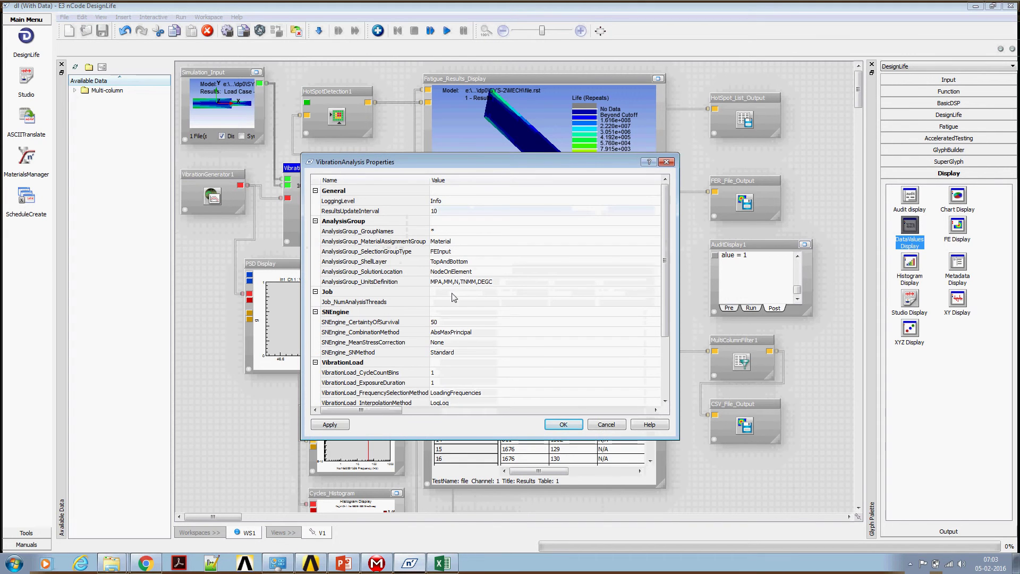
left_click(475, 271)
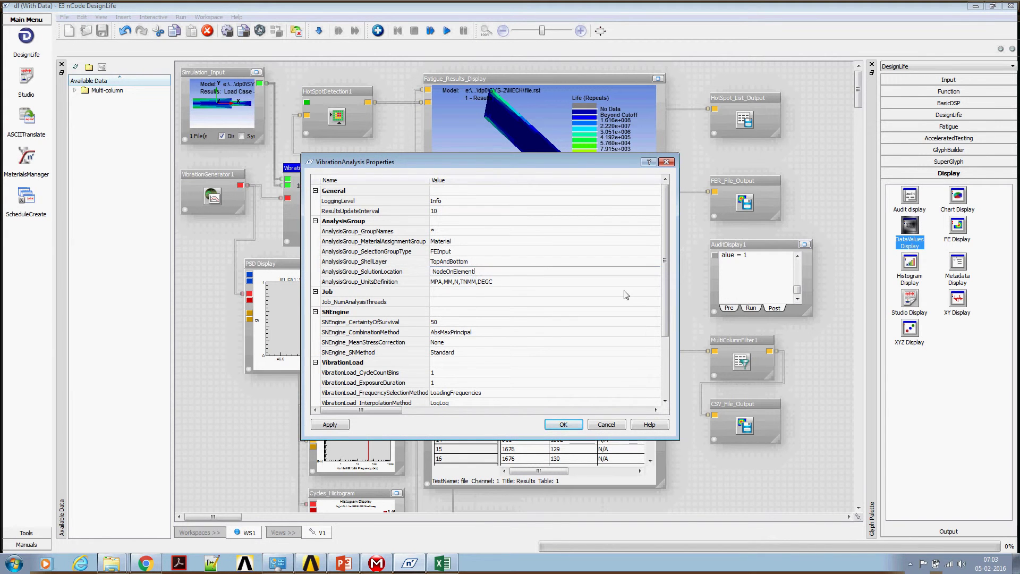
scroll(534, 363, "down", 3)
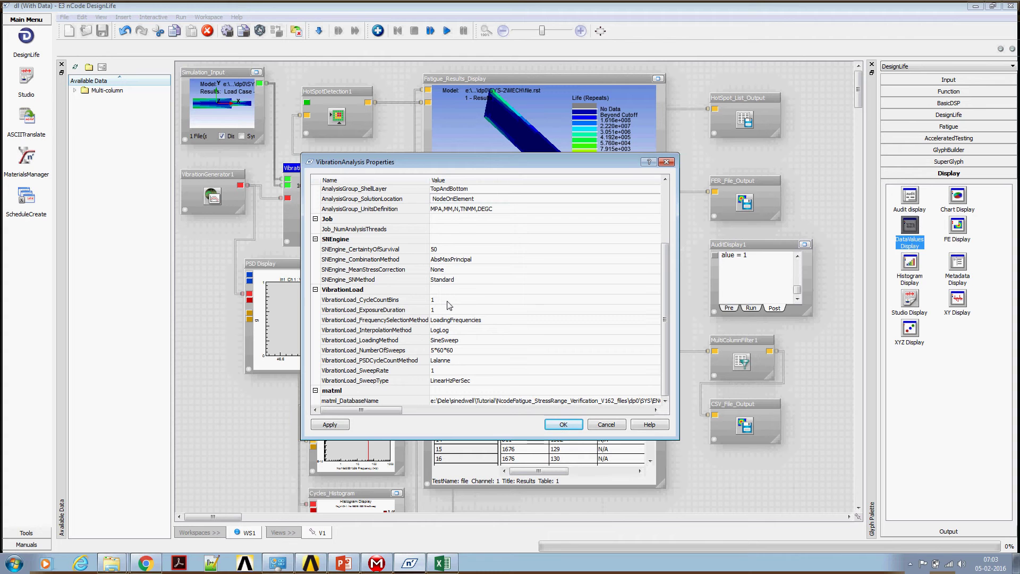
Close the VibrationAnalysis properties and scroll through the values table and result displays.
left_click(564, 425)
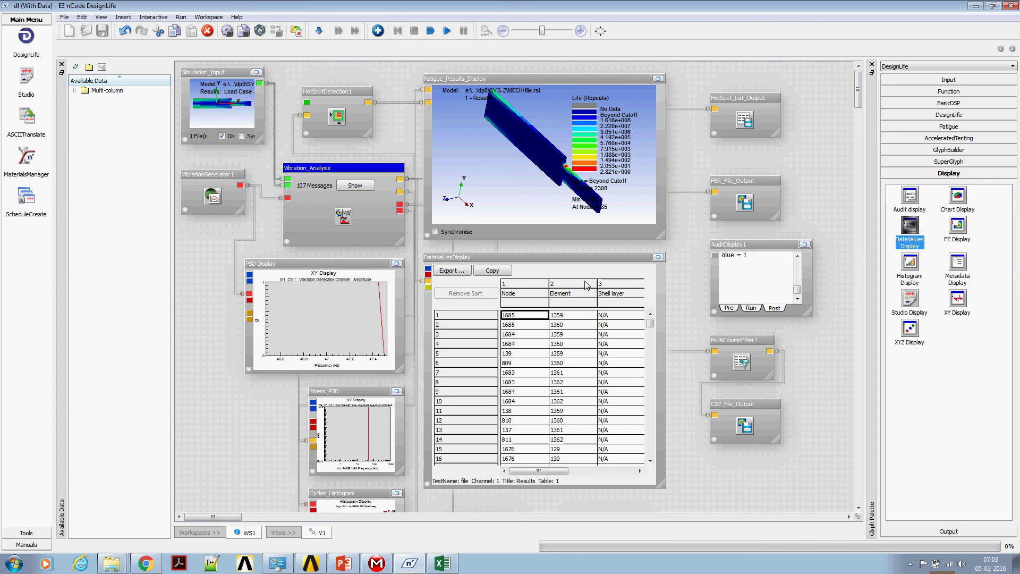
scroll(586, 285, "down", 2)
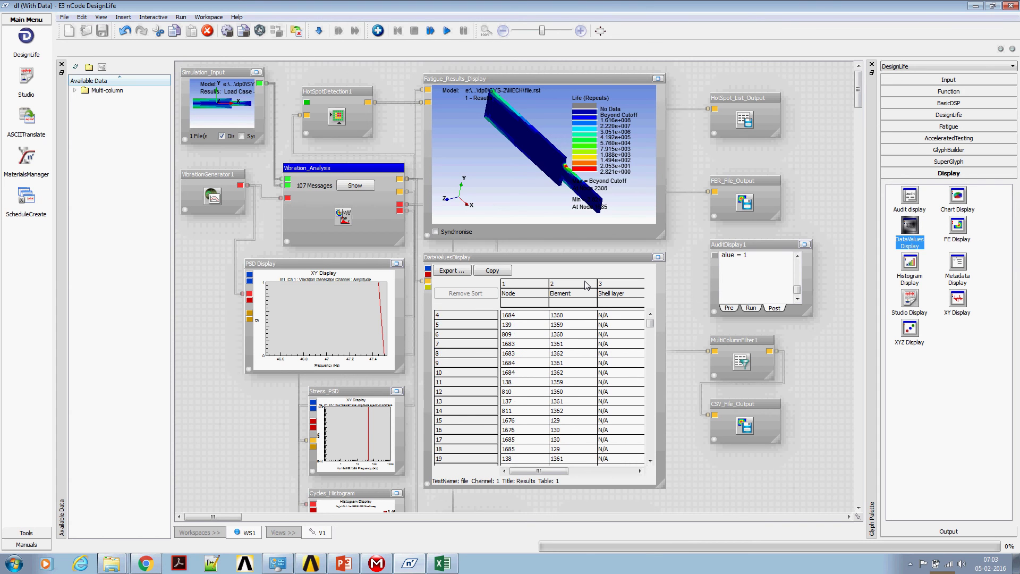
scroll(586, 286, "up", 2)
scroll(859, 95, "down", 1)
scroll(859, 94, "down", 5)
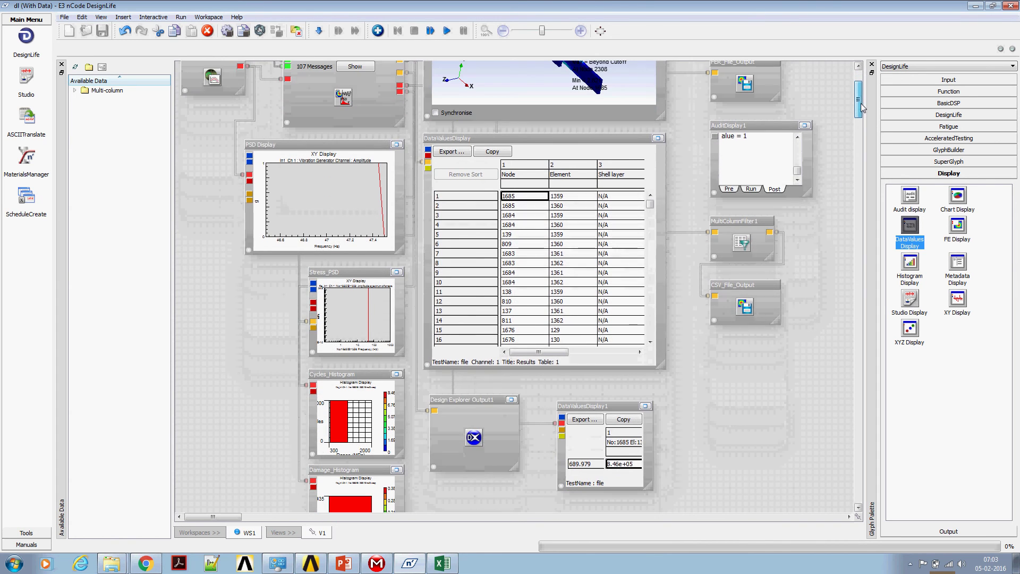
scroll(346, 425, "down", 1)
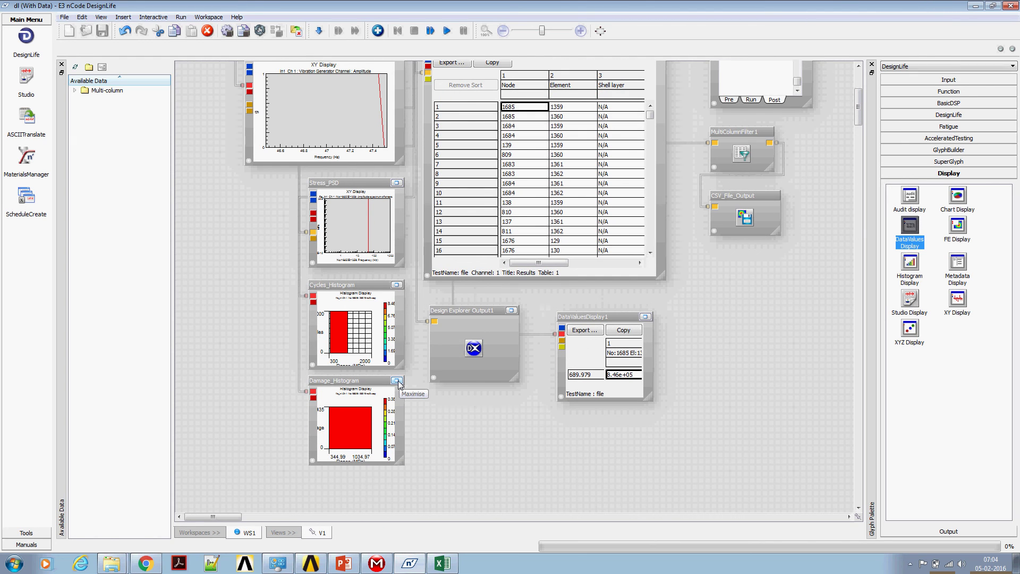
scroll(399, 384, "up", 5)
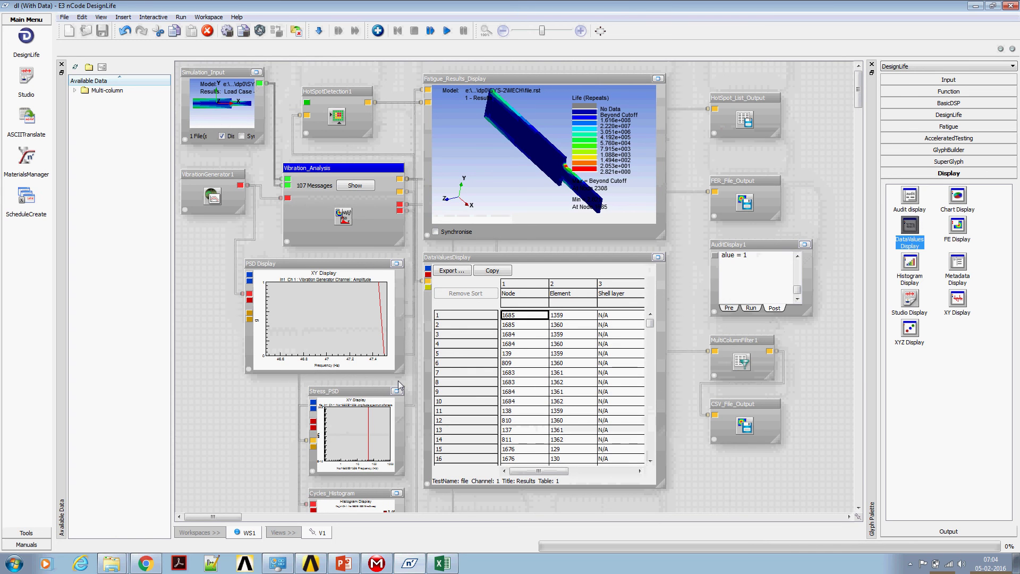